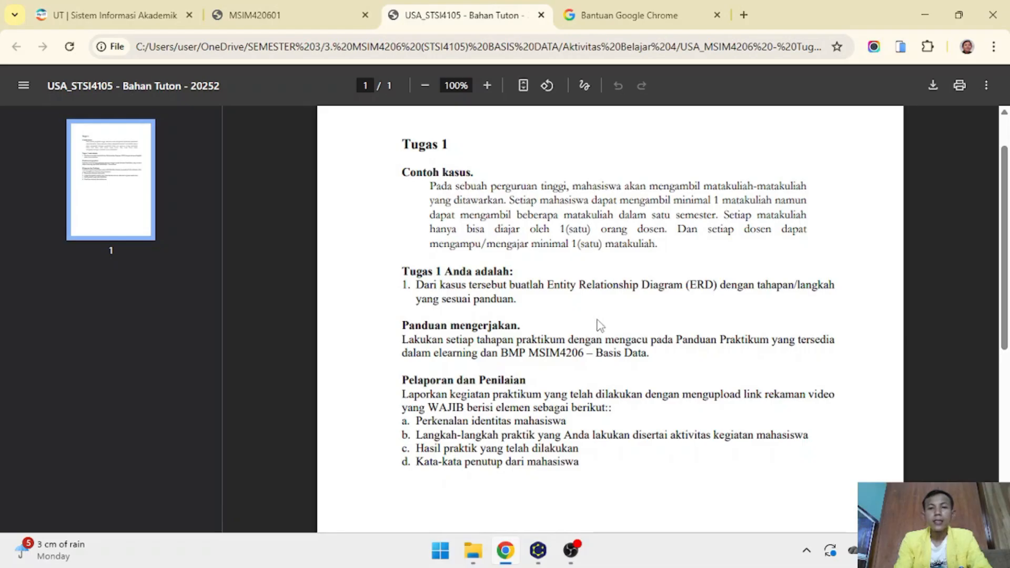
Review the e-book's entity-creation guide and the Tugas 1 assignment, and check the empty yEd diagram.
left_click(299, 2)
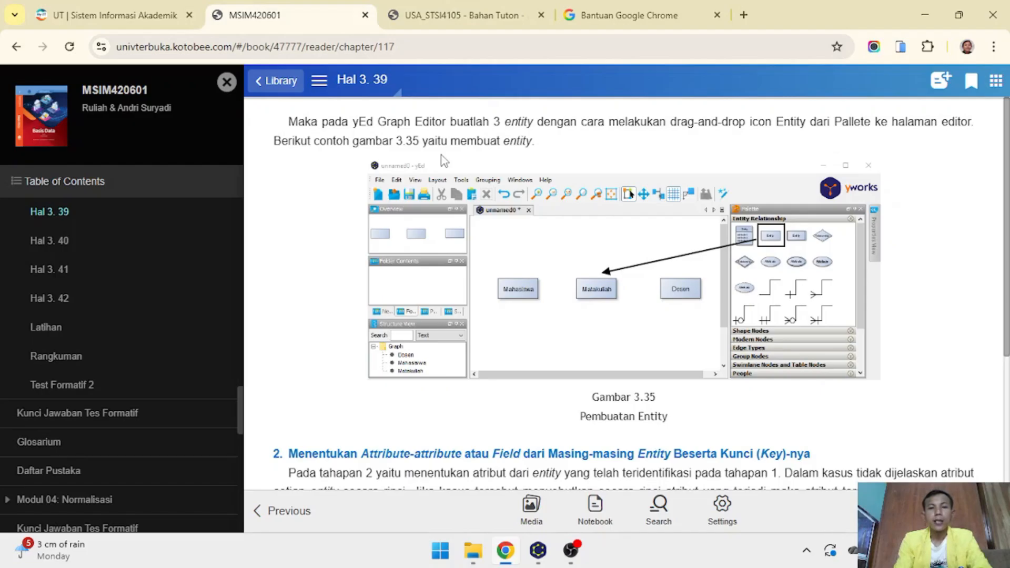
left_click(455, 15)
mouse_move(318, 10)
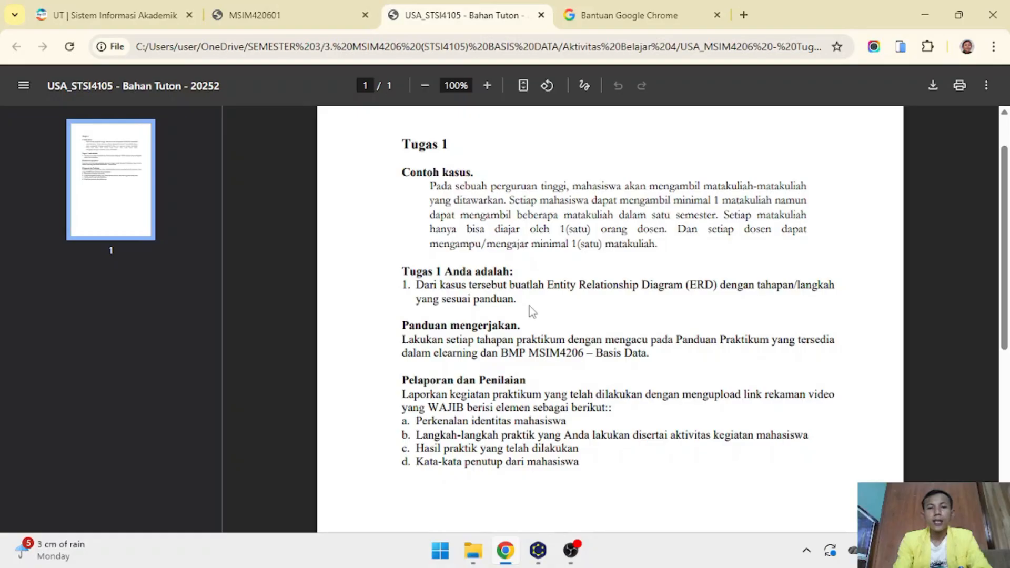
key("alt+Tab")
key("alt+Tab")
key("alt+Tab")
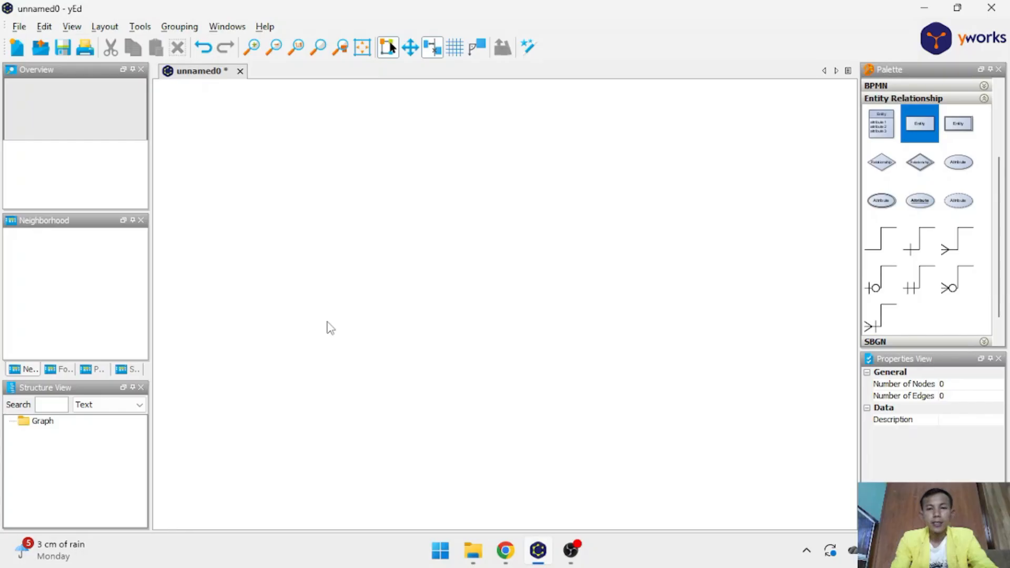
key("alt+Tab")
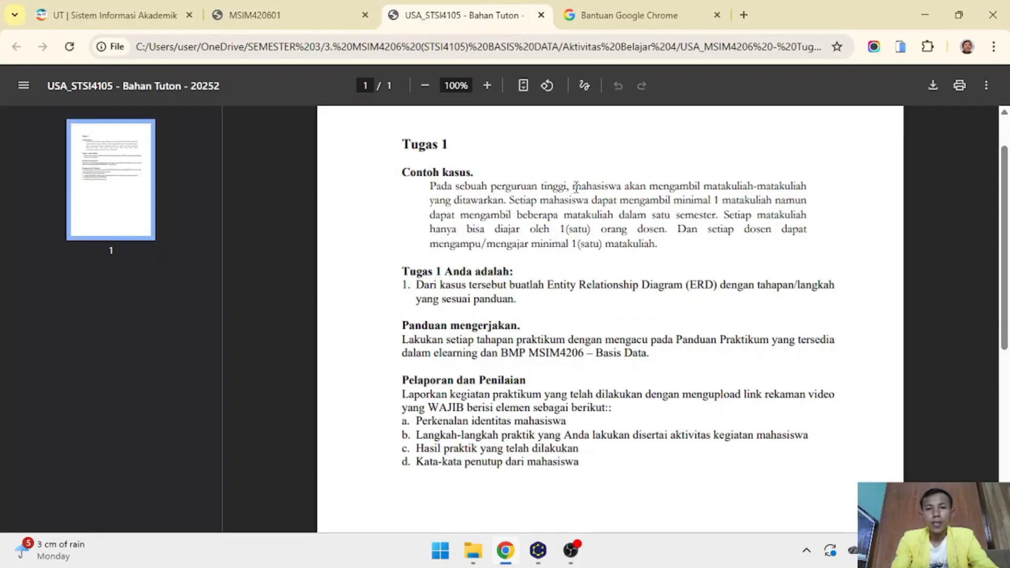
Mark the candidate entities mahasiswa, matakuliah and dosen in the case text of the Tugas 1 assignment.
double_click(576, 187)
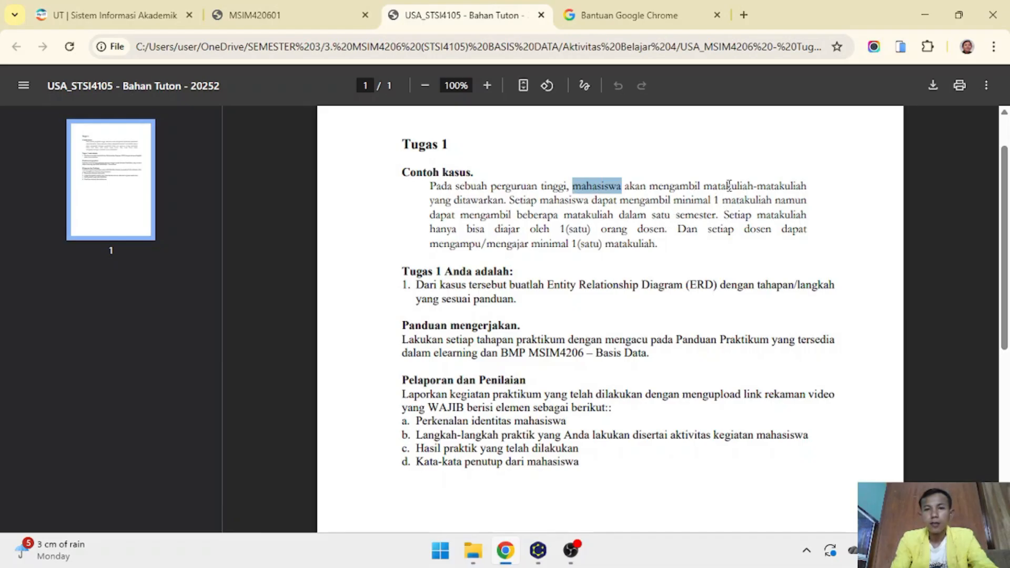
left_click_drag(705, 187, 758, 186)
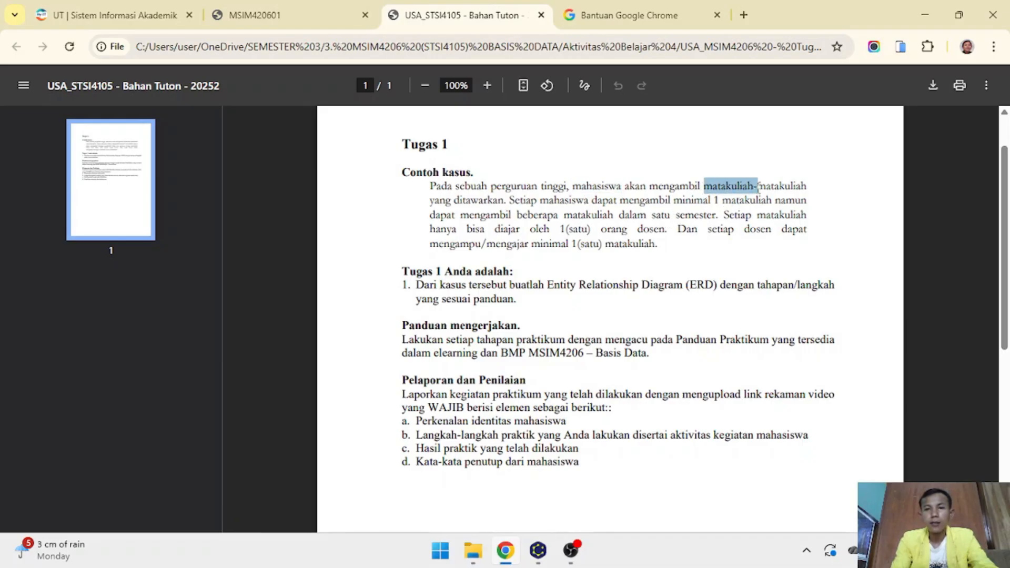
left_click_drag(640, 232, 676, 229)
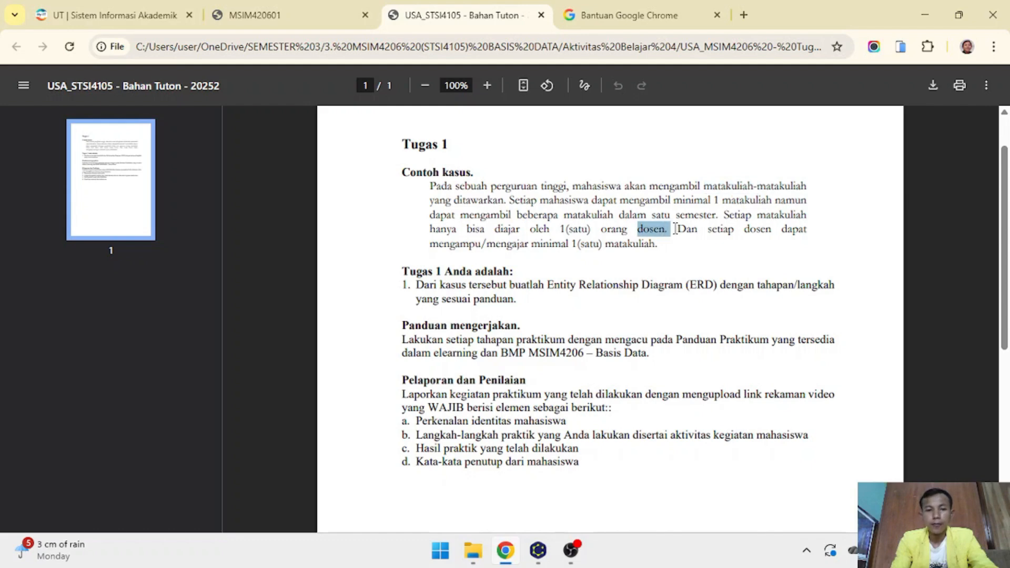
left_click(569, 261)
Switch to yEd and place a plain entity labelled "Mahasiswa" on the empty canvas.
key("alt+Tab")
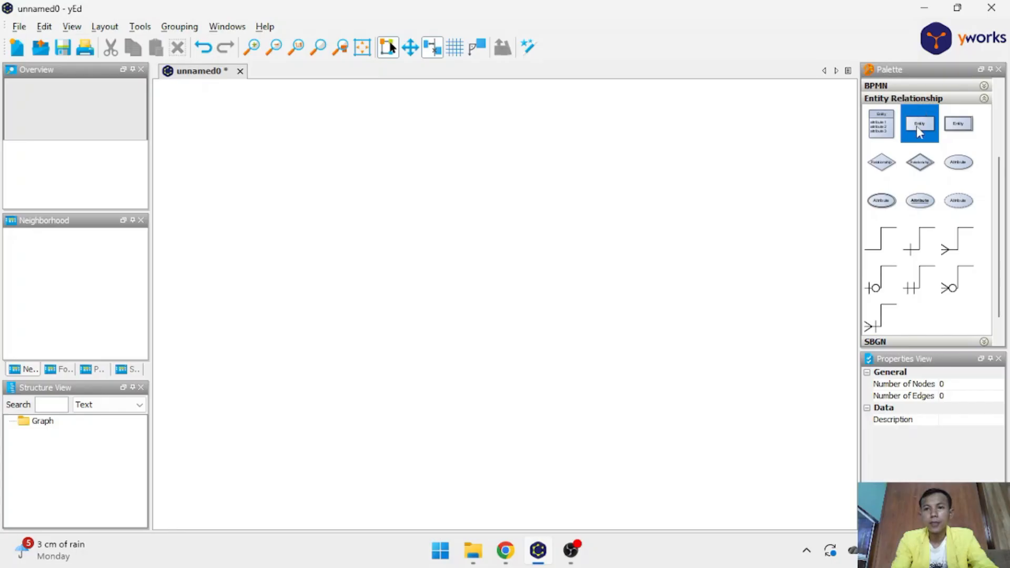
left_click_drag(917, 124, 223, 262)
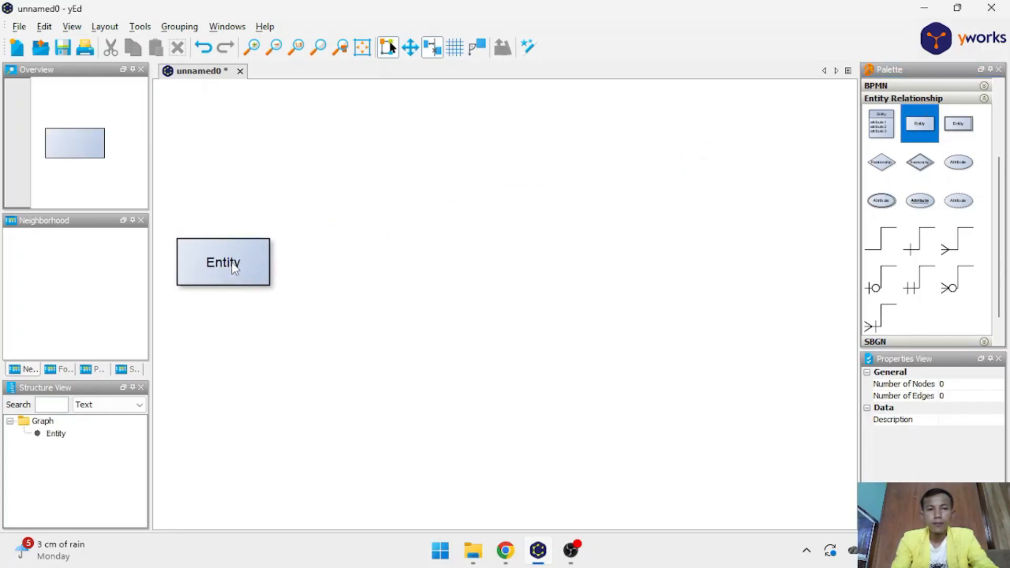
double_click(231, 263)
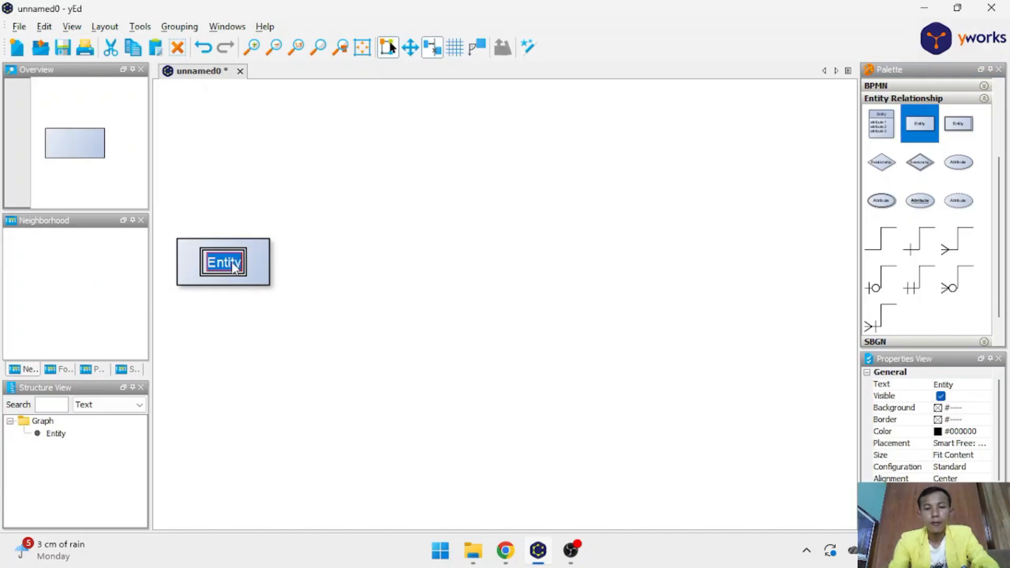
type("Mahasiswa")
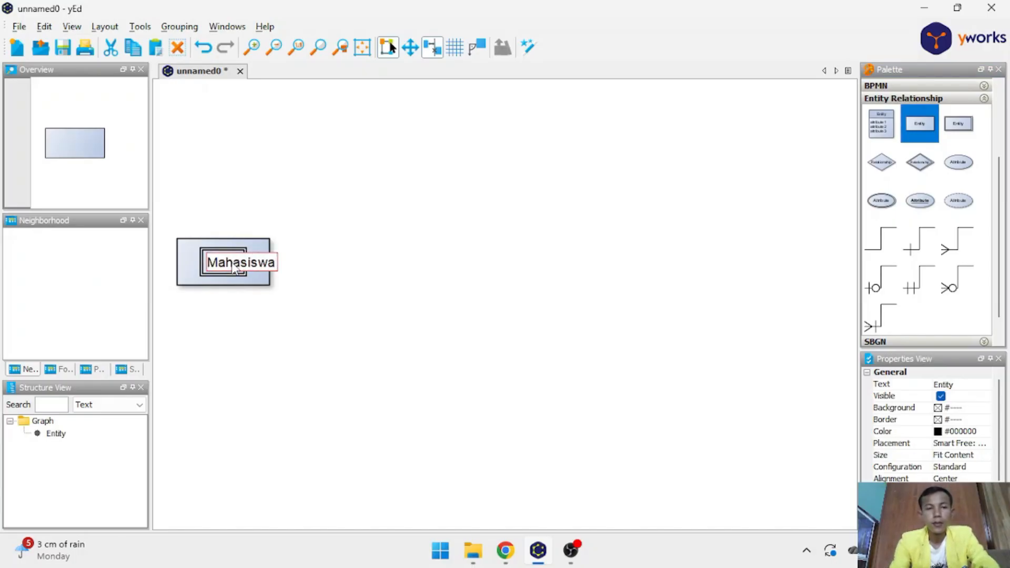
key("Return")
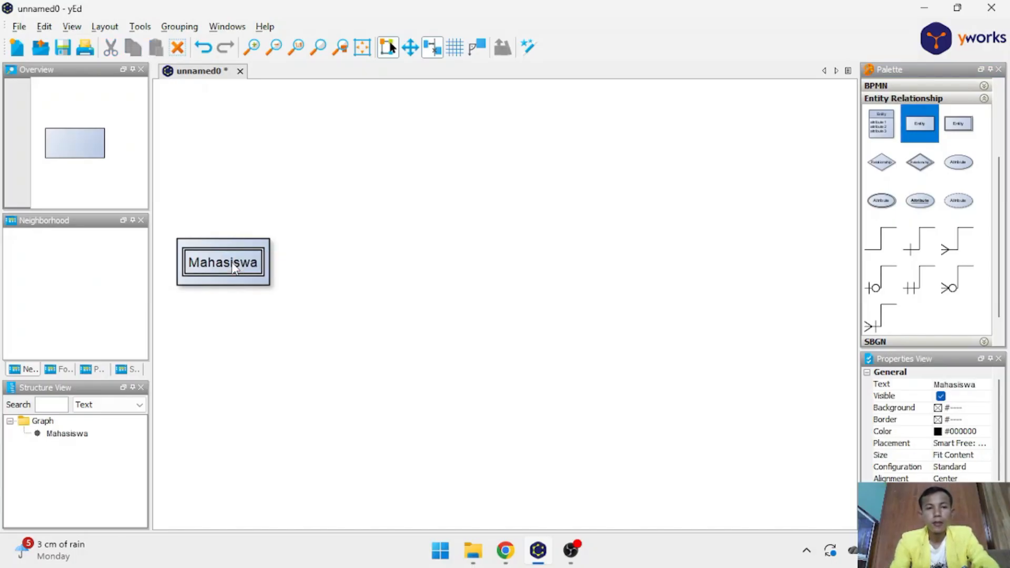
Add a second plain entity labelled "Mata Kuliah" level with and to the right of Mahasiswa.
left_click_drag(919, 123, 541, 263)
double_click(542, 264)
type("Ma")
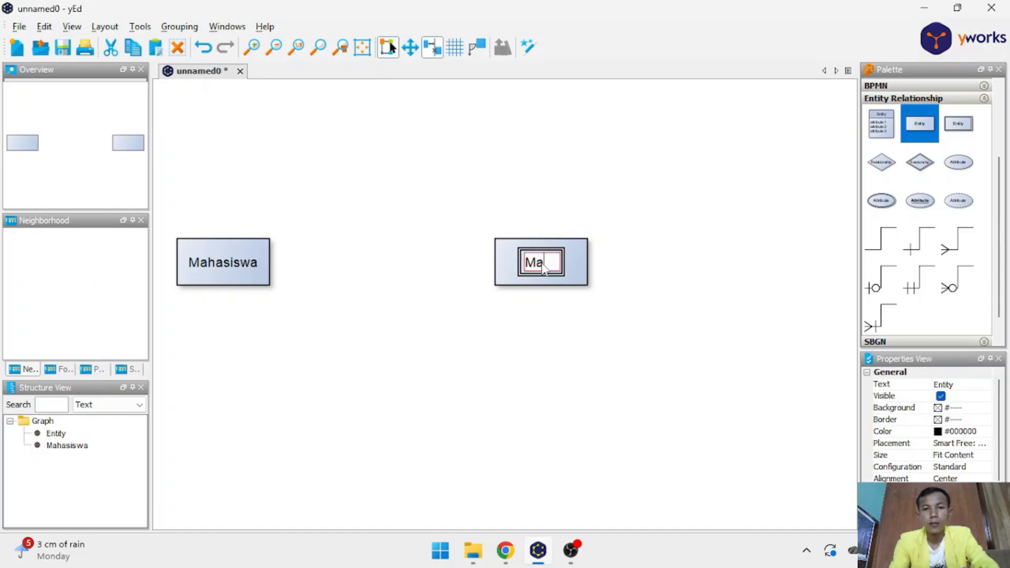
type("ta Kuliah")
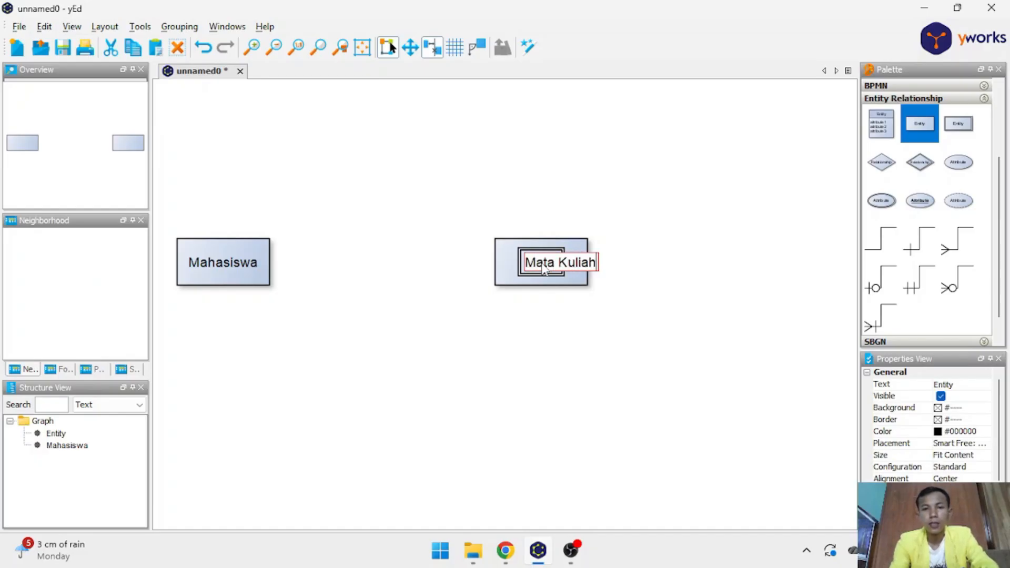
key("Return")
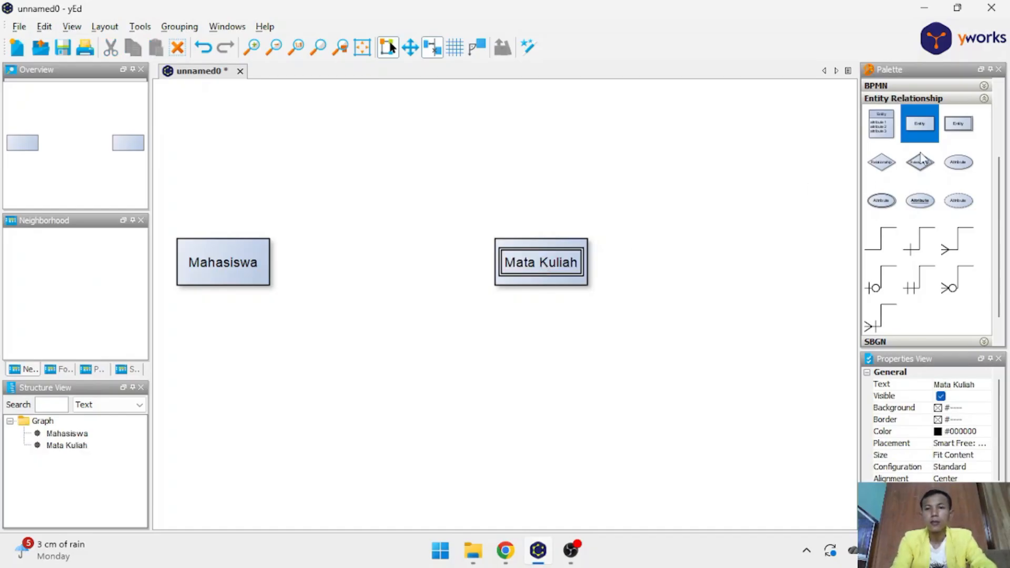
Add a third plain entity labelled "Dosen" in the same row, to the right of Mata Kuliah.
left_click_drag(917, 126, 803, 266)
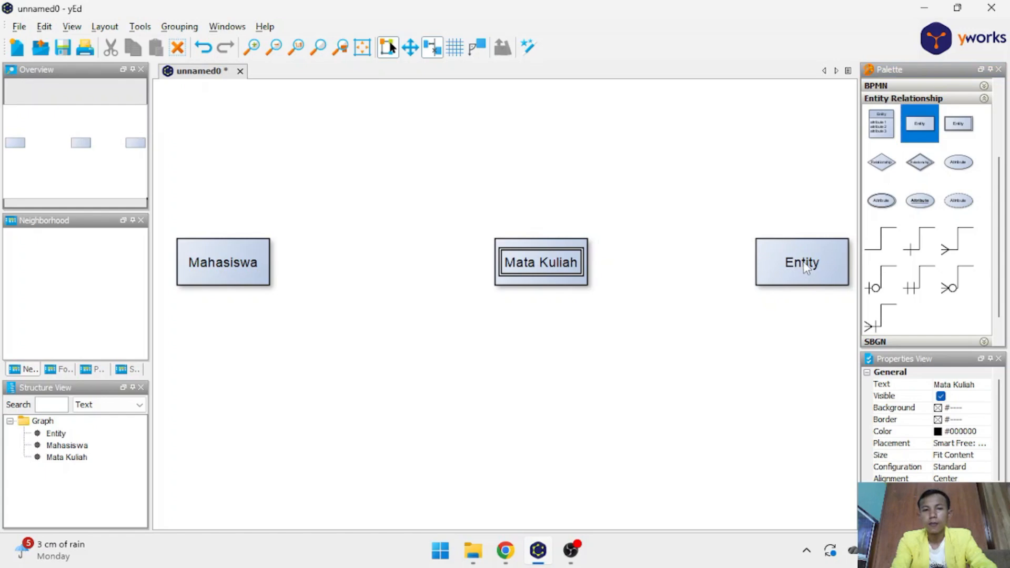
double_click(803, 266)
type("Dosen")
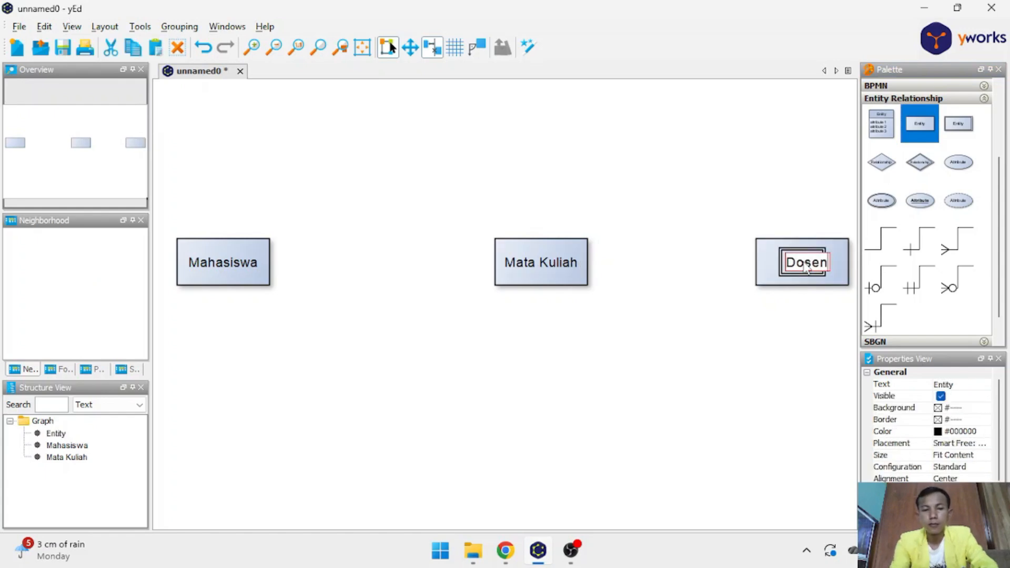
key("Return")
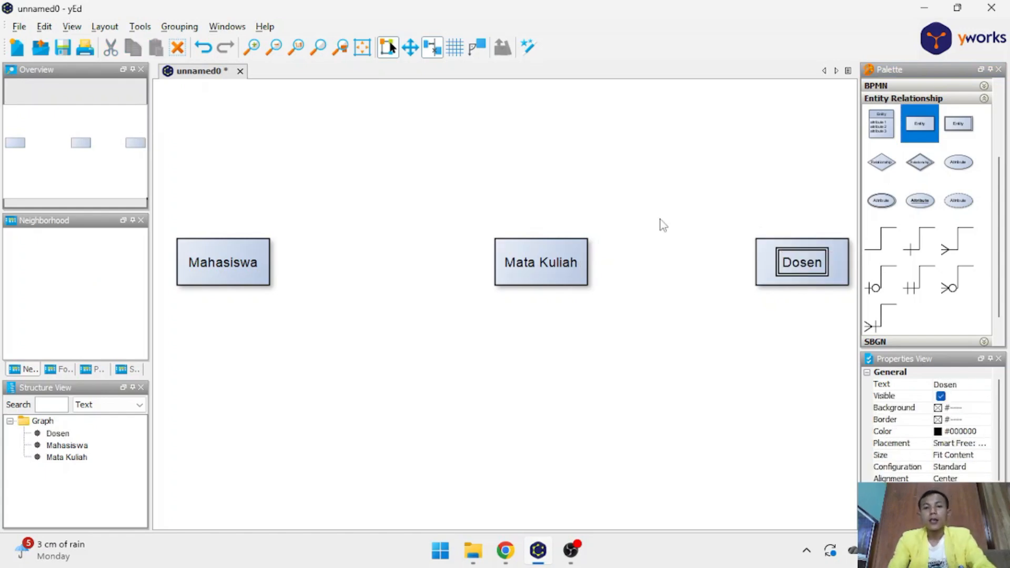
left_click(660, 223)
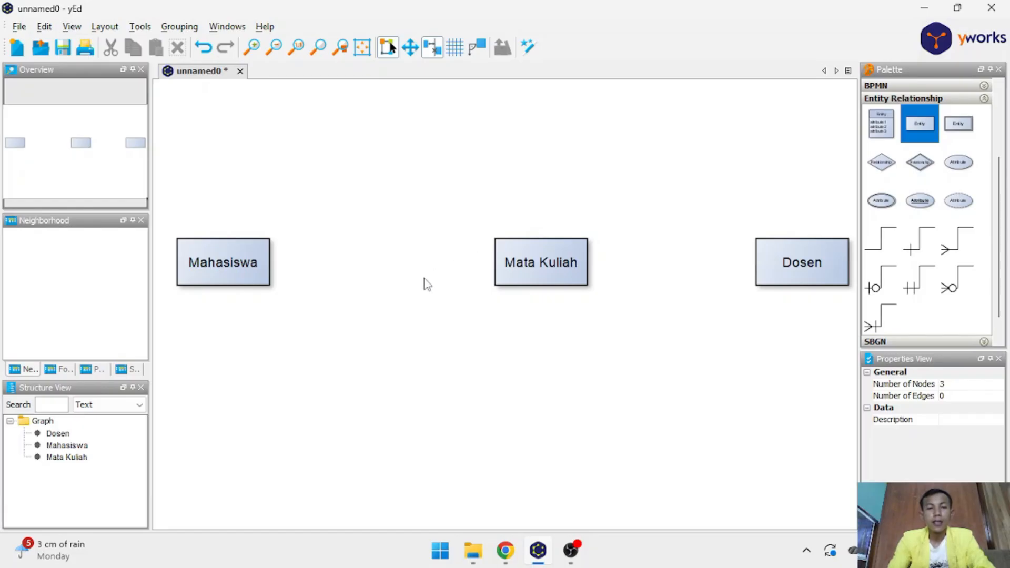
scroll(424, 279, "down", 1)
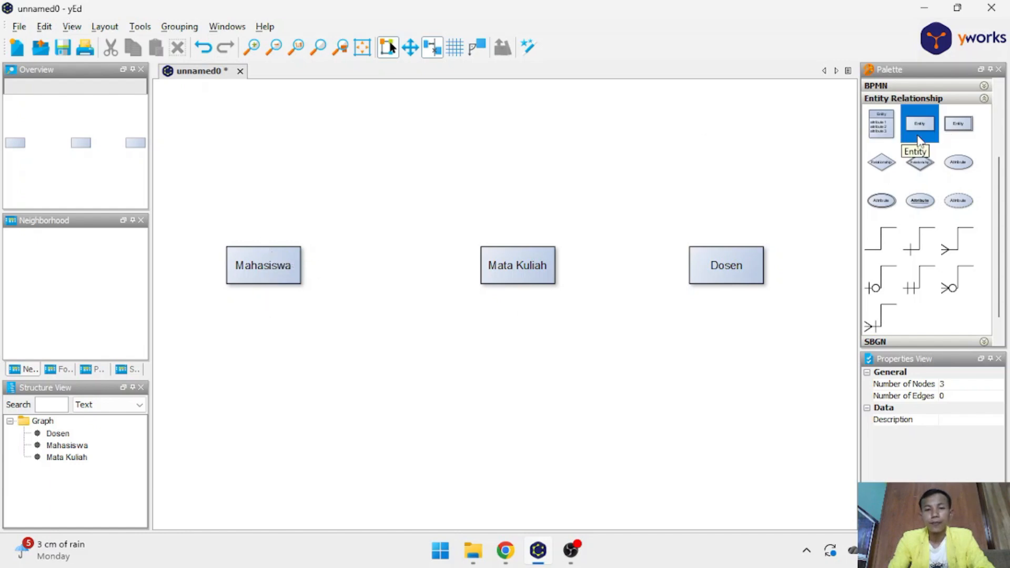
left_click(888, 204)
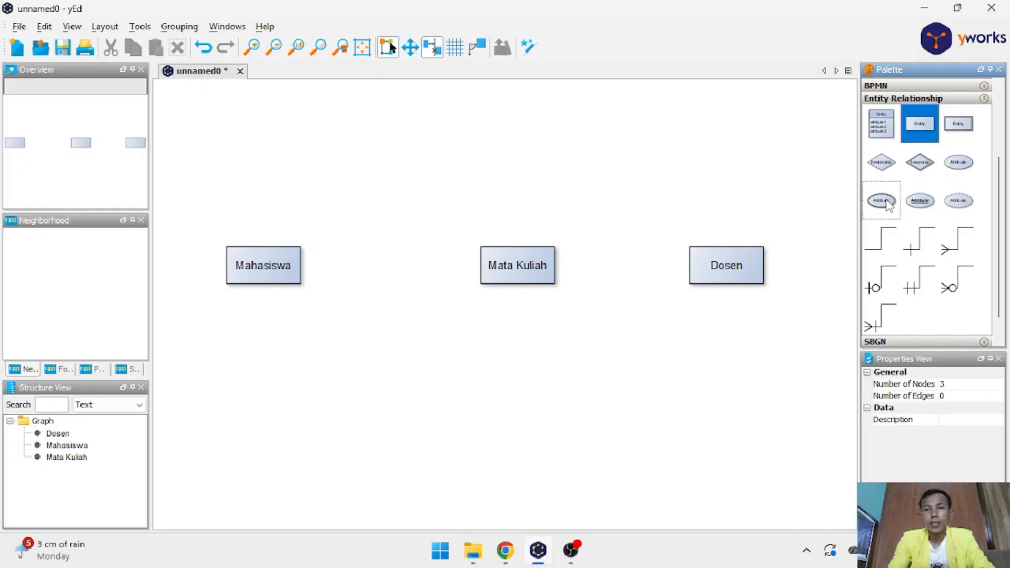
left_click_drag(888, 204, 277, 164)
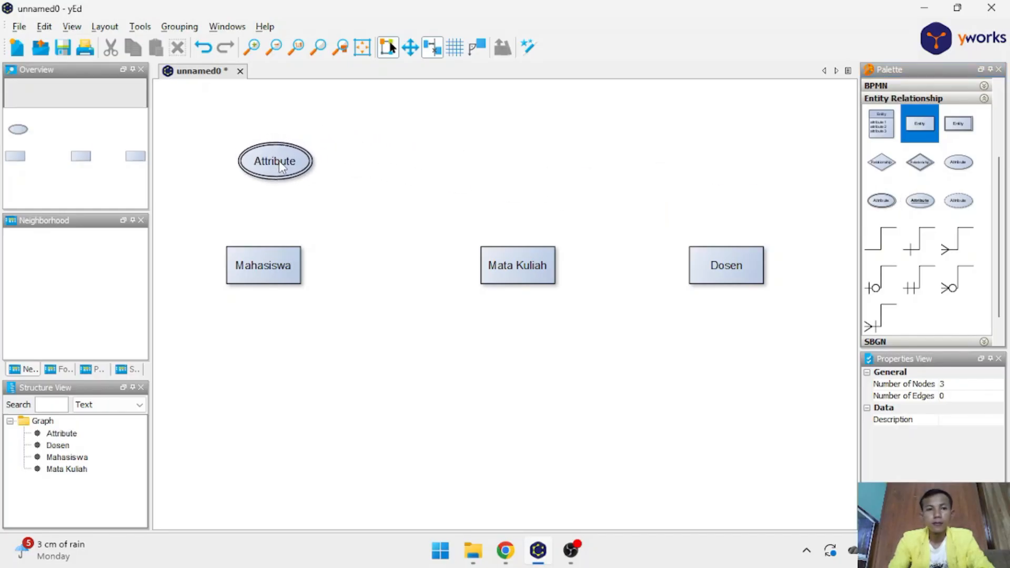
left_click(279, 160)
key("Delete")
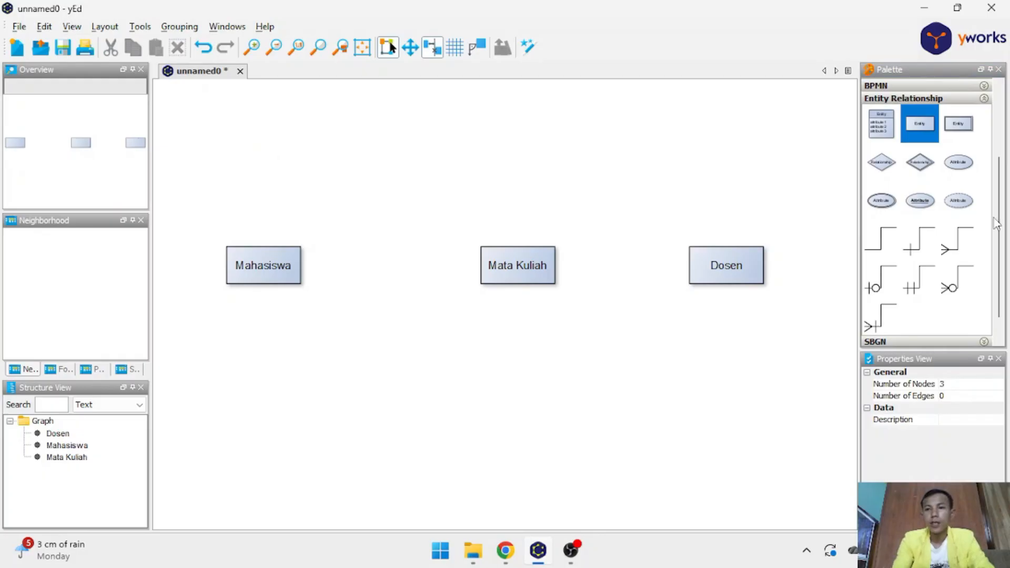
Place a single-outline attribute ellipse above the Mahasiswa entity and label it "NIM".
left_click_drag(954, 164, 263, 165)
left_click(267, 163)
double_click(267, 163)
type("NIM")
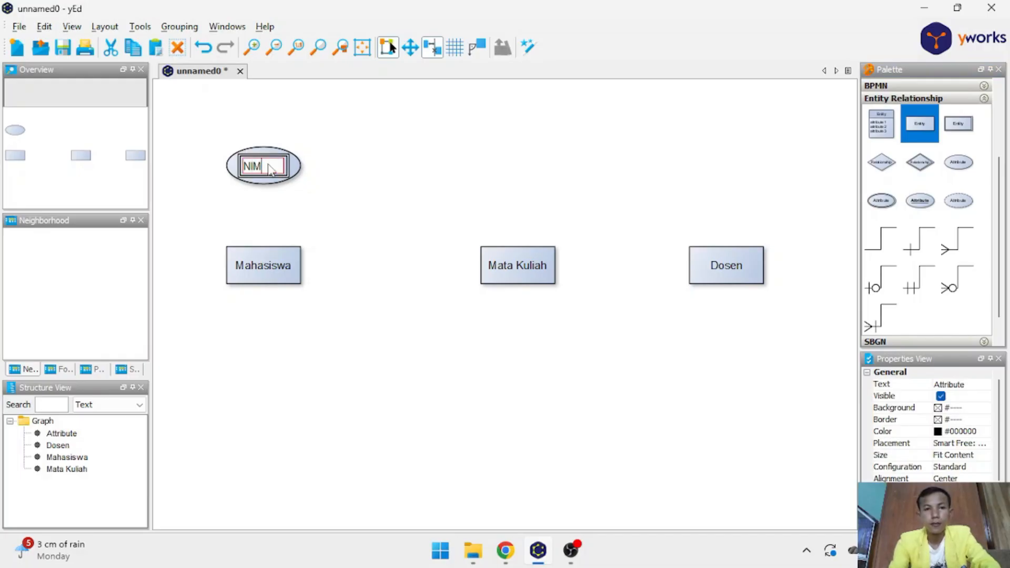
key("Return")
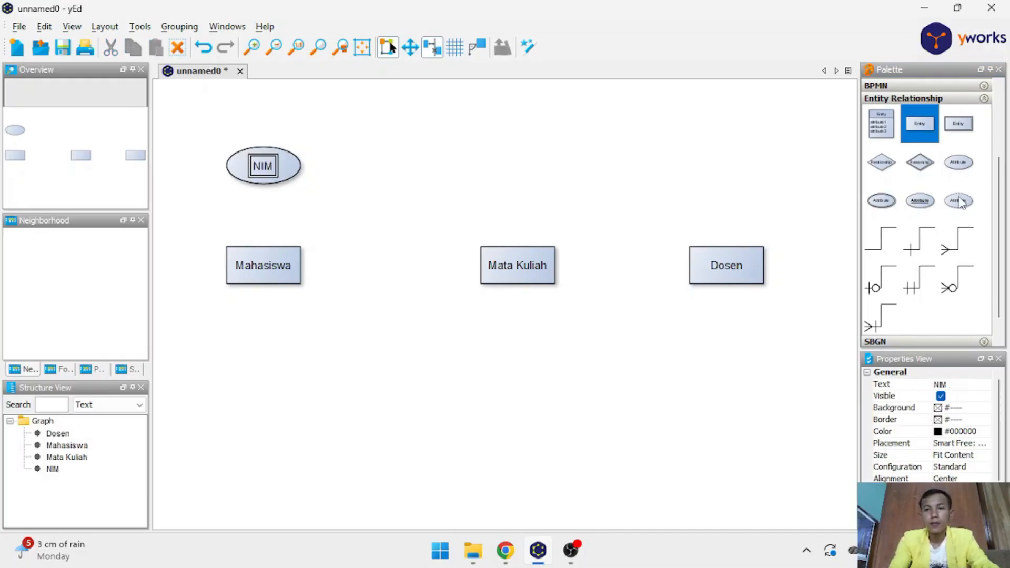
Place an attribute ellipse labelled "nama_mahasiswa" below the Mahasiswa entity and widen it to about 119.
left_click_drag(960, 161, 261, 367)
left_click(261, 368)
double_click(261, 367)
type("na")
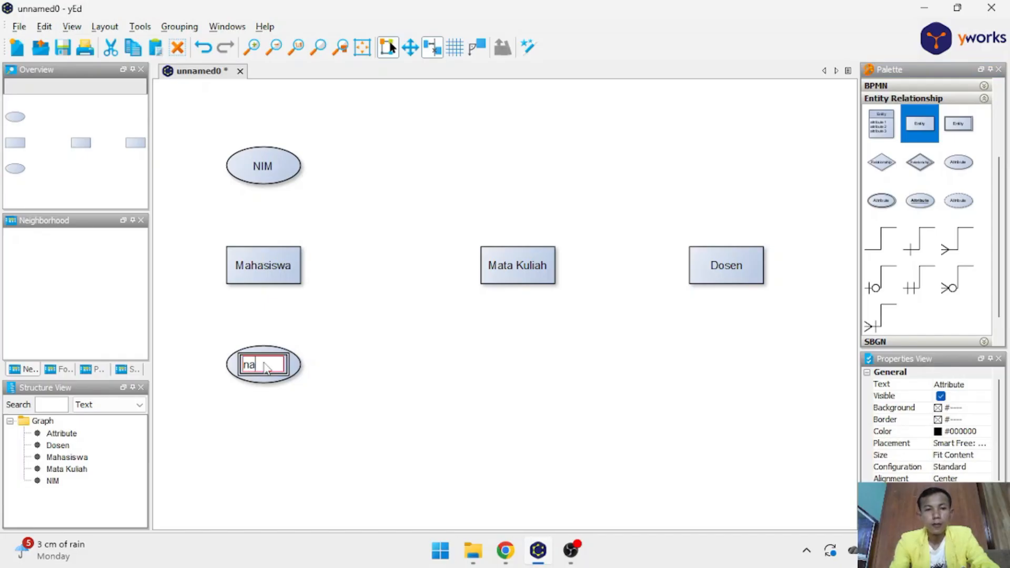
type("ma_mahasiswa")
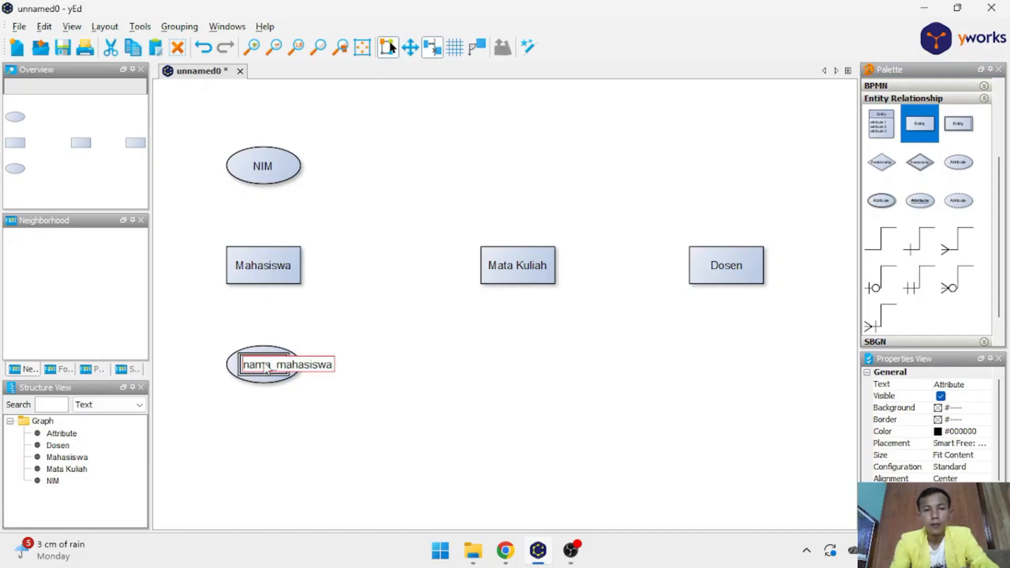
key("Return")
left_click(266, 380)
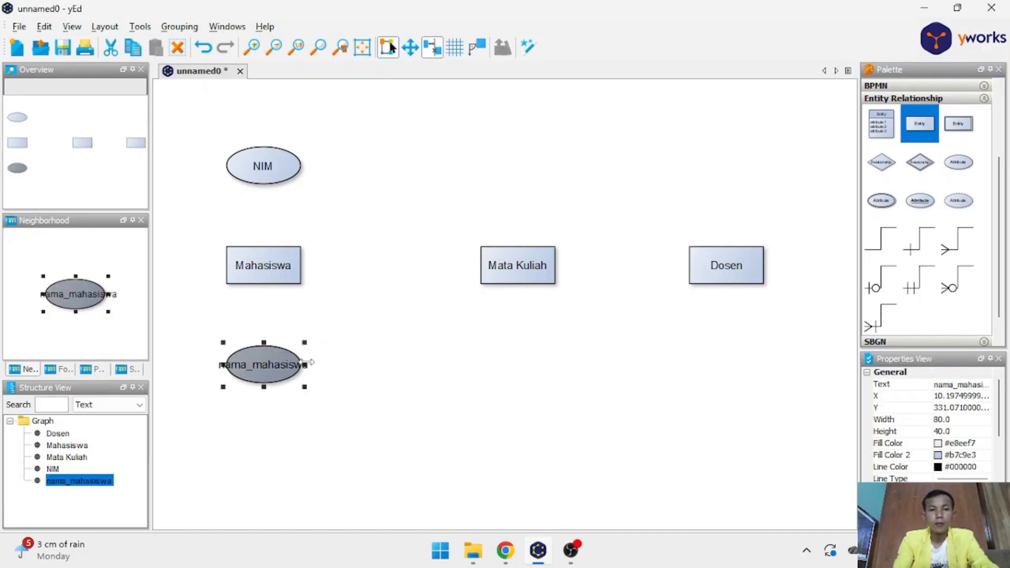
left_click_drag(308, 363, 341, 363)
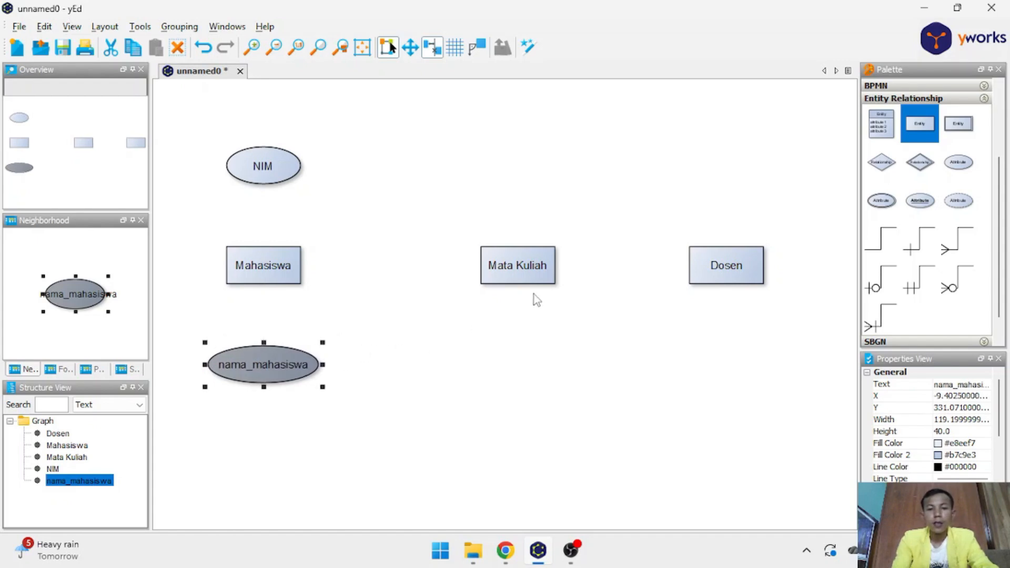
Duplicate the NIM attribute, place the copy above the Mata Kuliah entity and relabel it "kode_mk".
left_click(528, 269)
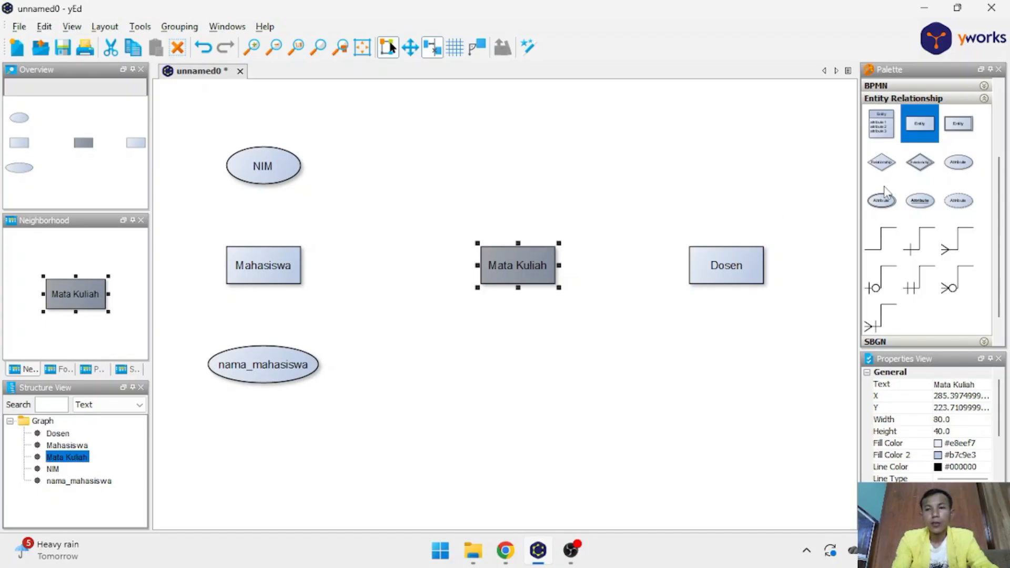
left_click(270, 184)
key("ctrl+c")
key("ctrl+v")
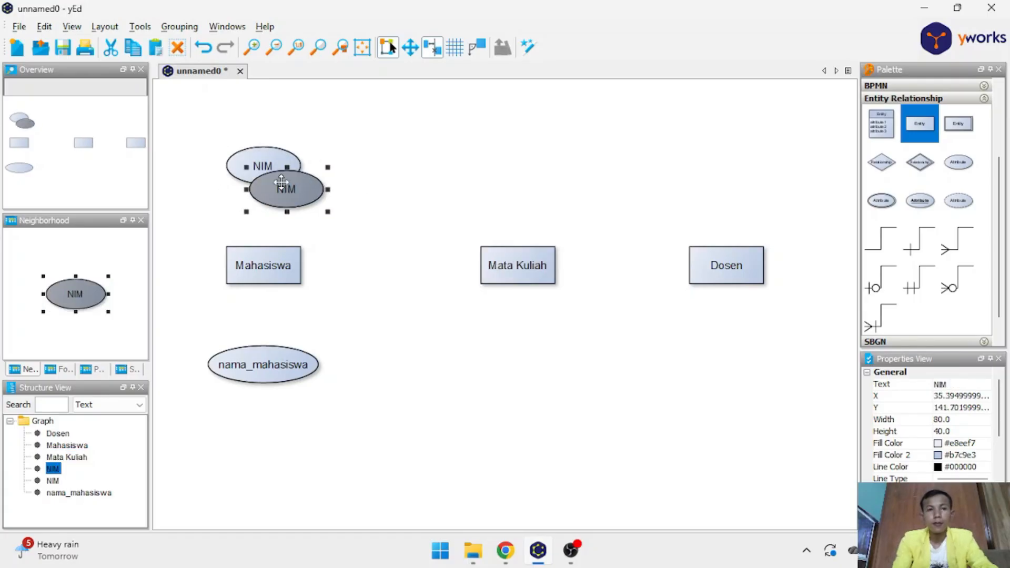
left_click_drag(285, 180, 517, 168)
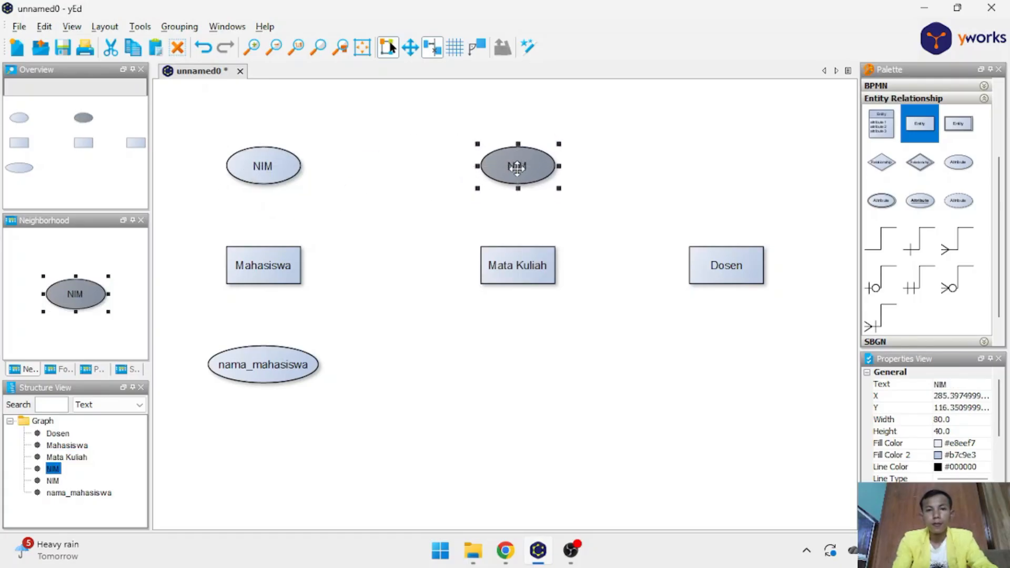
double_click(517, 169)
type("kode")
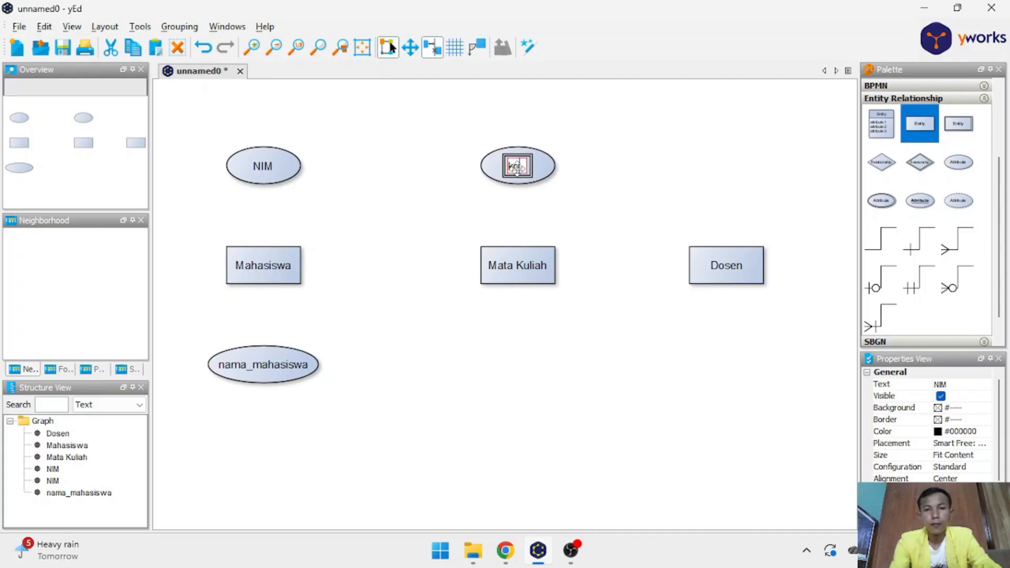
type("_mk")
key("Return")
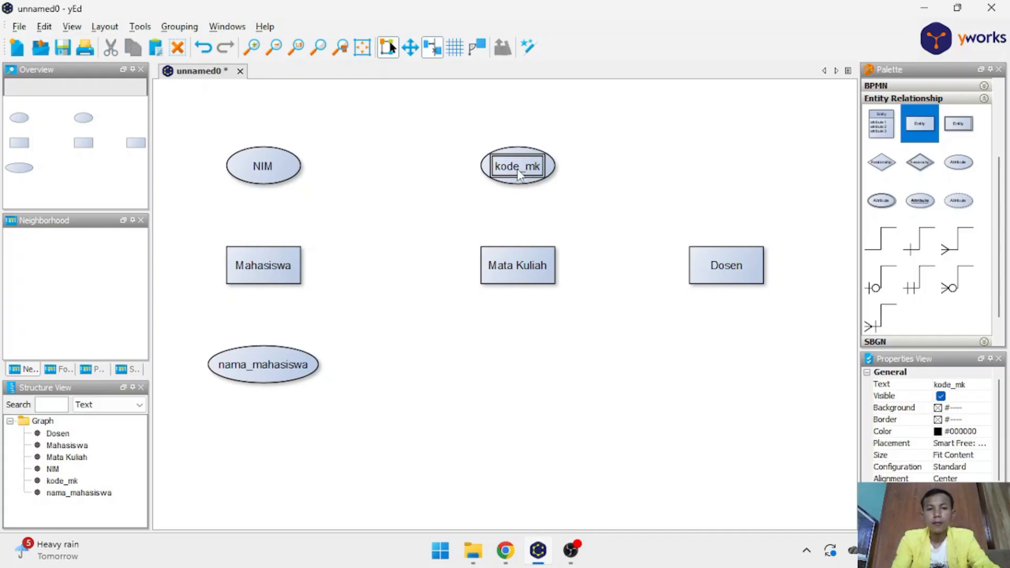
Duplicate the nama_mahasiswa attribute, place the copy below the Mata Kuliah entity and relabel it "nama_matakuliah".
left_click(273, 371)
key("ctrl+c")
key("ctrl+v")
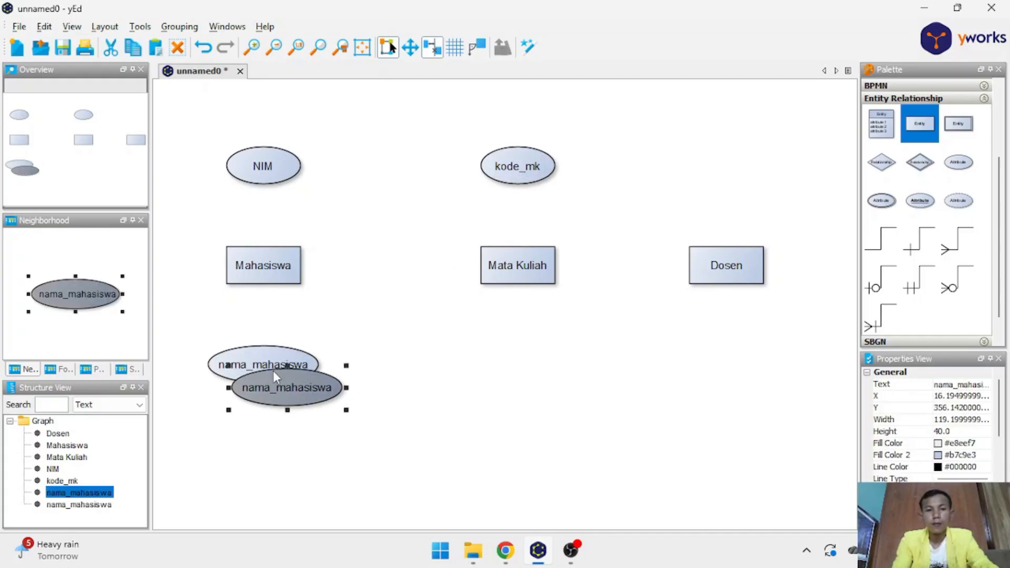
left_click_drag(273, 371, 510, 353)
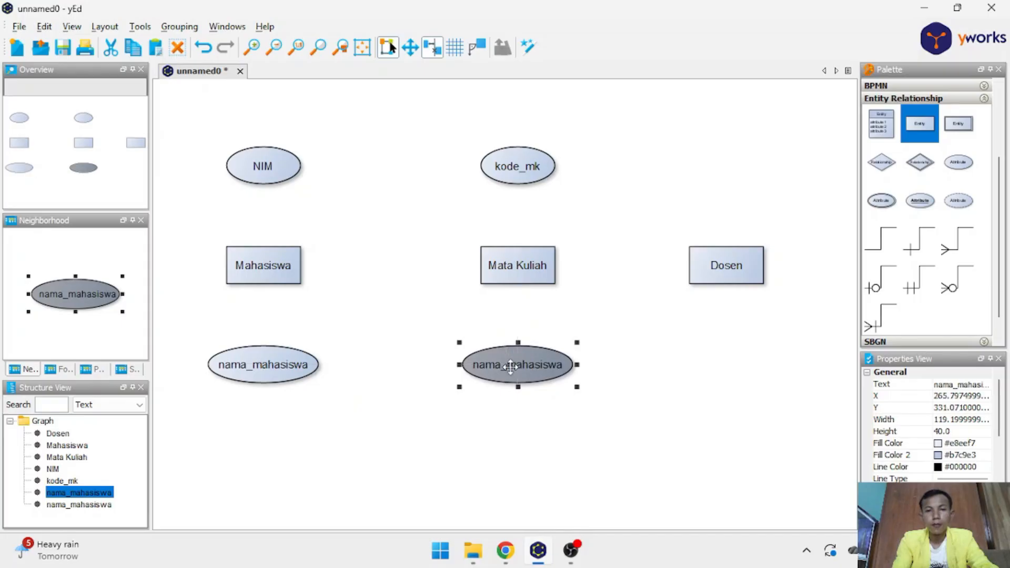
double_click(510, 366)
type("nama")
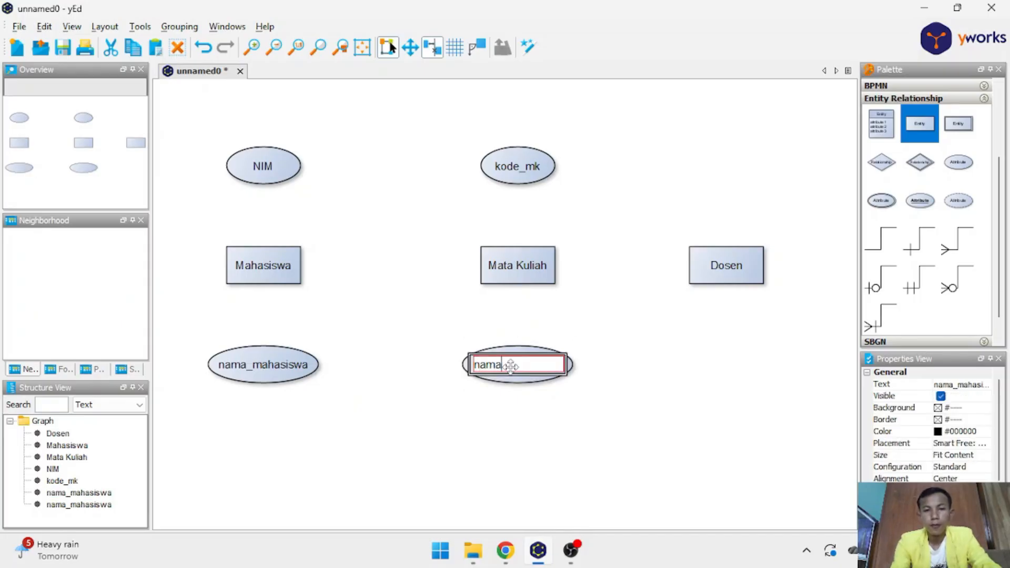
type("_matakuliah")
key("Return")
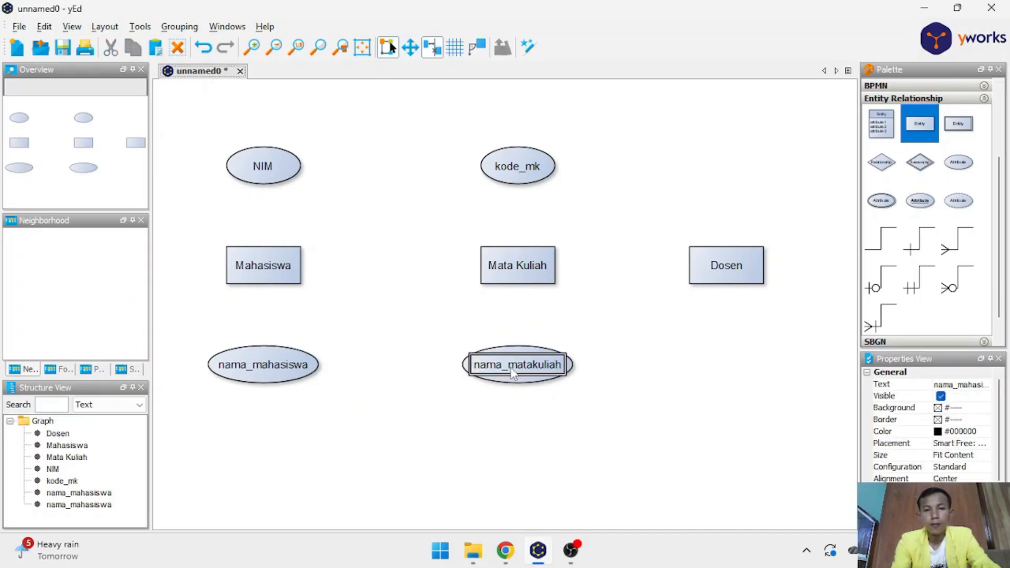
left_click(718, 279)
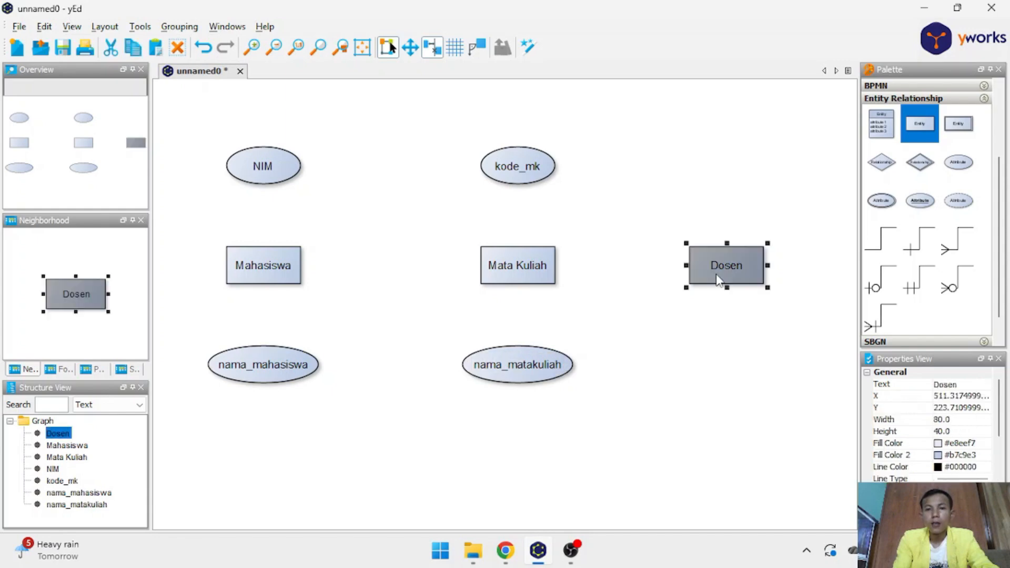
Duplicate the kode_mk attribute above the Mata Kuliah entity.
left_click(513, 171)
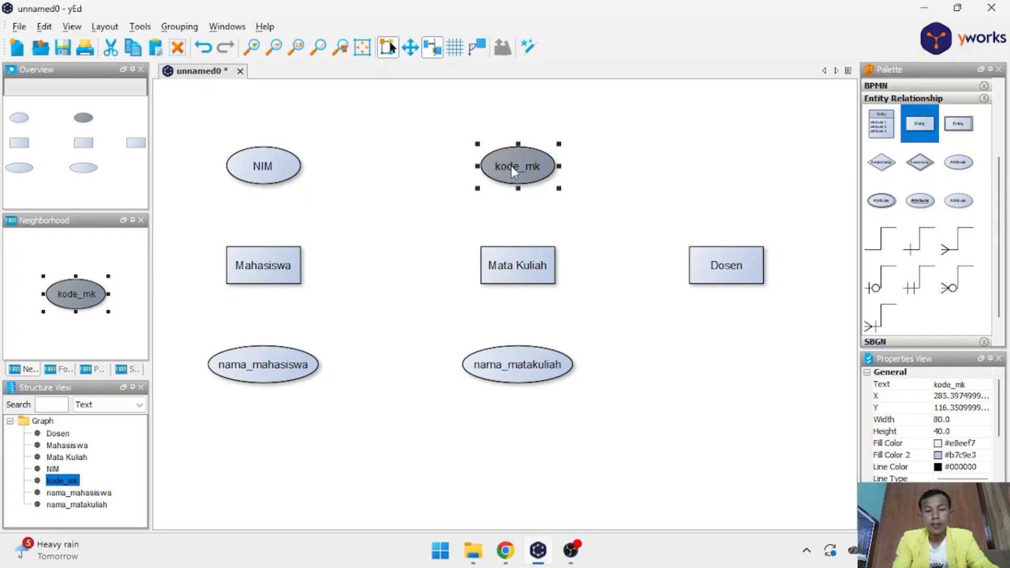
key("ctrl+d")
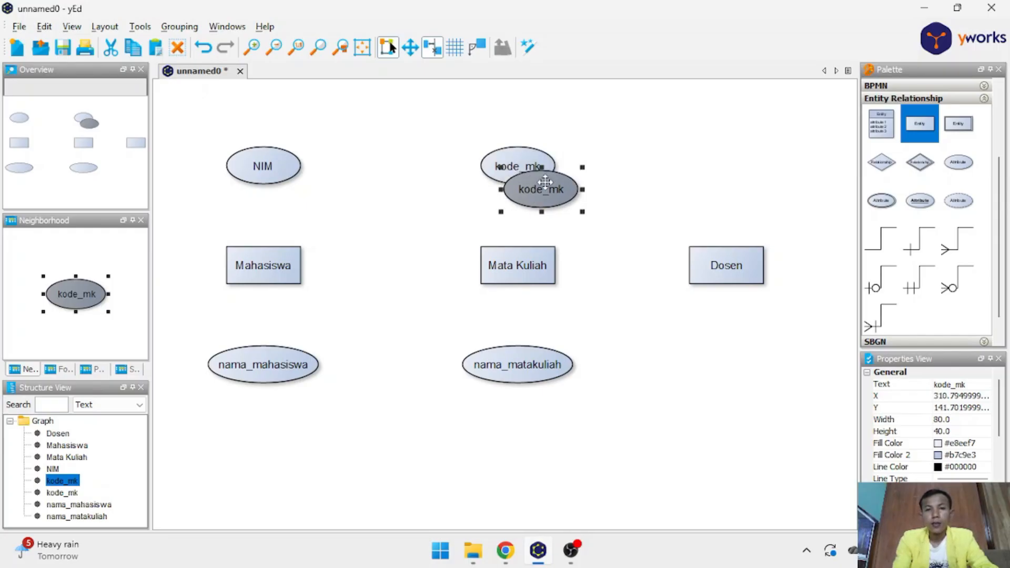